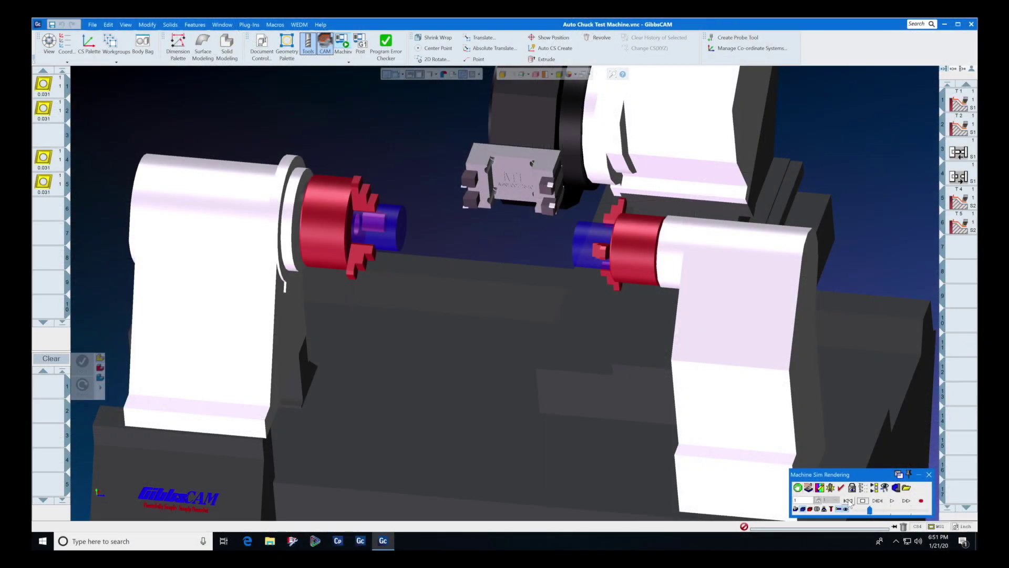
Step: Run, rewind and replay the machine simulation until the part transfers to the sub-spindle chuck
{"action": "left_click", "coordinate": [893, 504]}
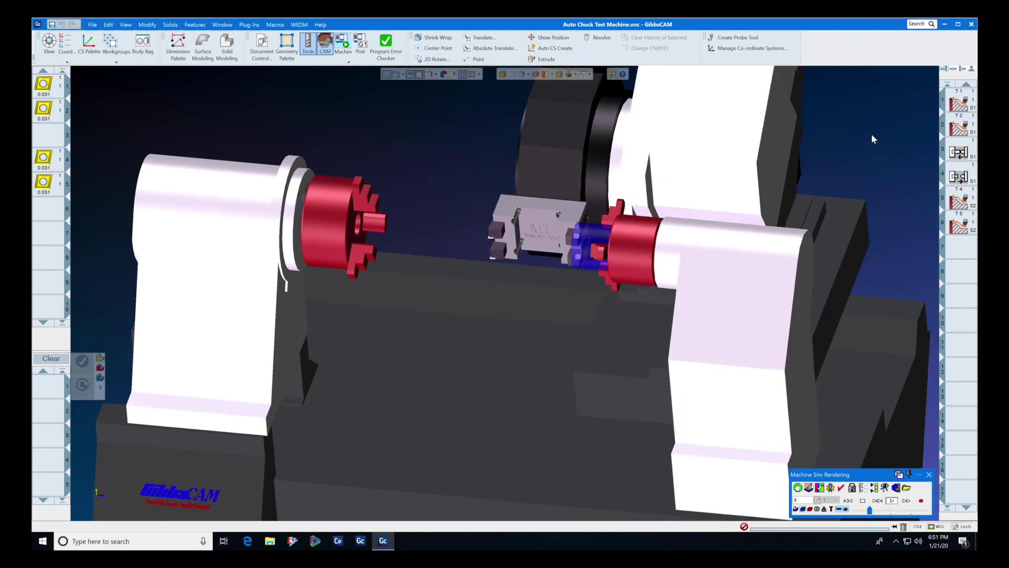
{"action": "left_click", "coordinate": [848, 501]}
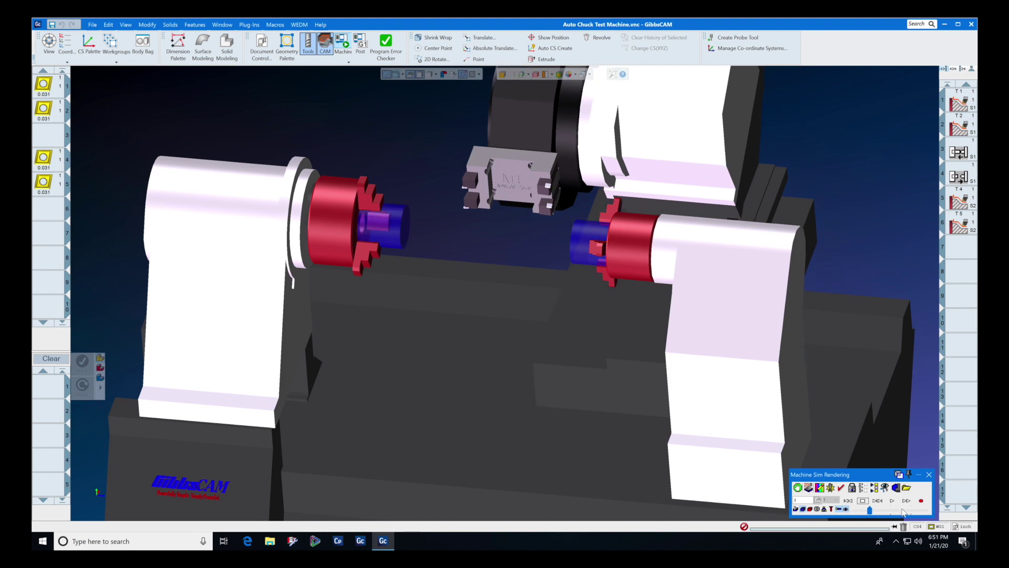
{"action": "left_click", "coordinate": [894, 501]}
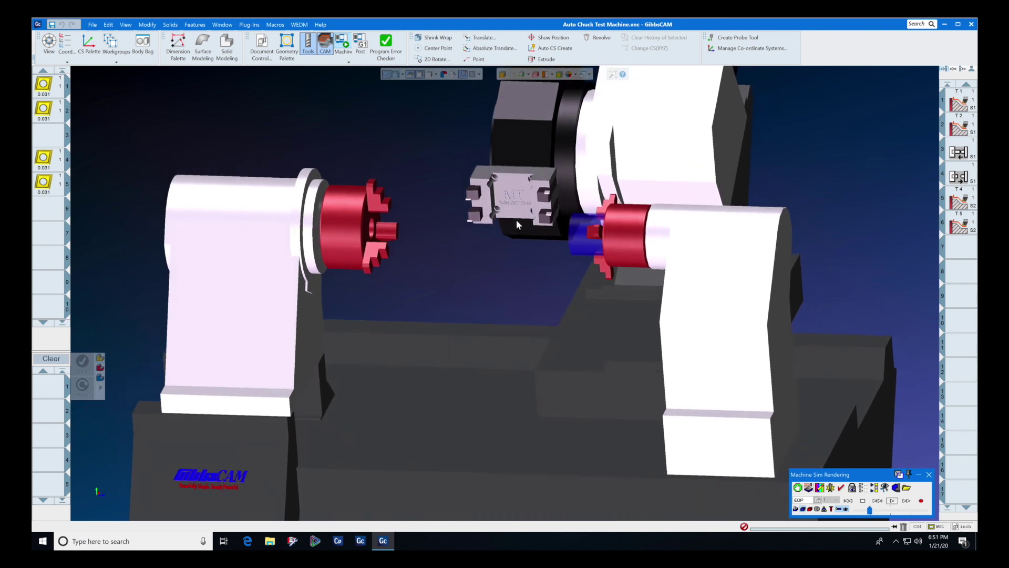
{"action": "left_click", "coordinate": [848, 500]}
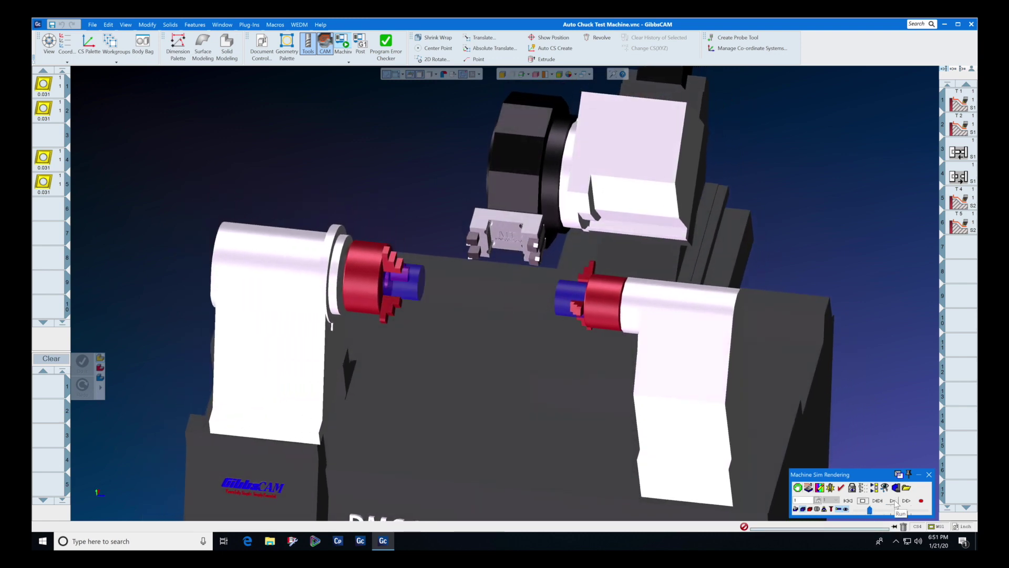
{"action": "left_click", "coordinate": [894, 502]}
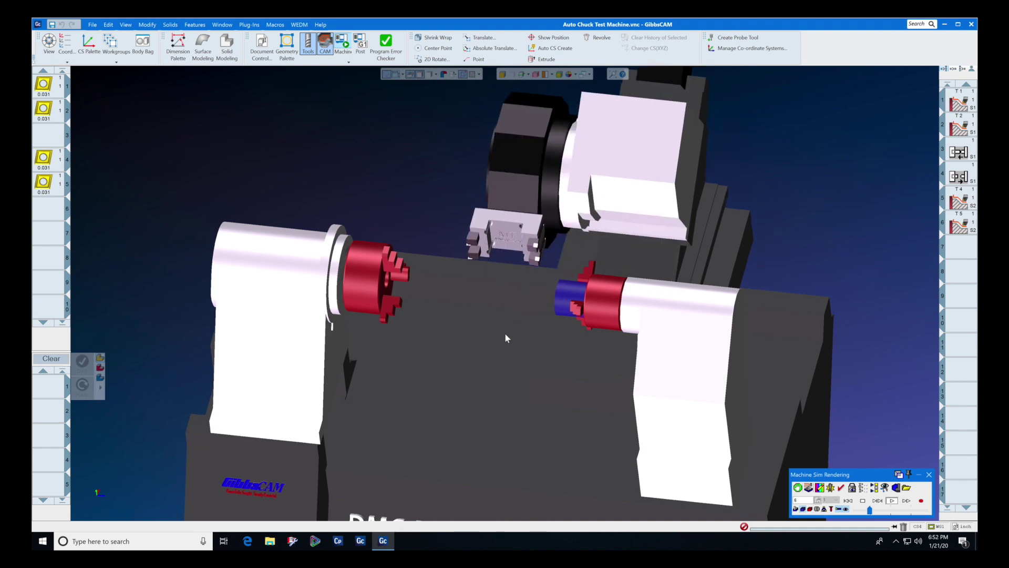
{"action": "scroll", "coordinate": [510, 339], "scroll_direction": "down", "scroll_amount": 3}
Step: Zoom and orbit to an oblique close-up of the quad tool block between both chucks, then rewind
{"action": "scroll", "coordinate": [514, 342], "scroll_direction": "up", "scroll_amount": 2}
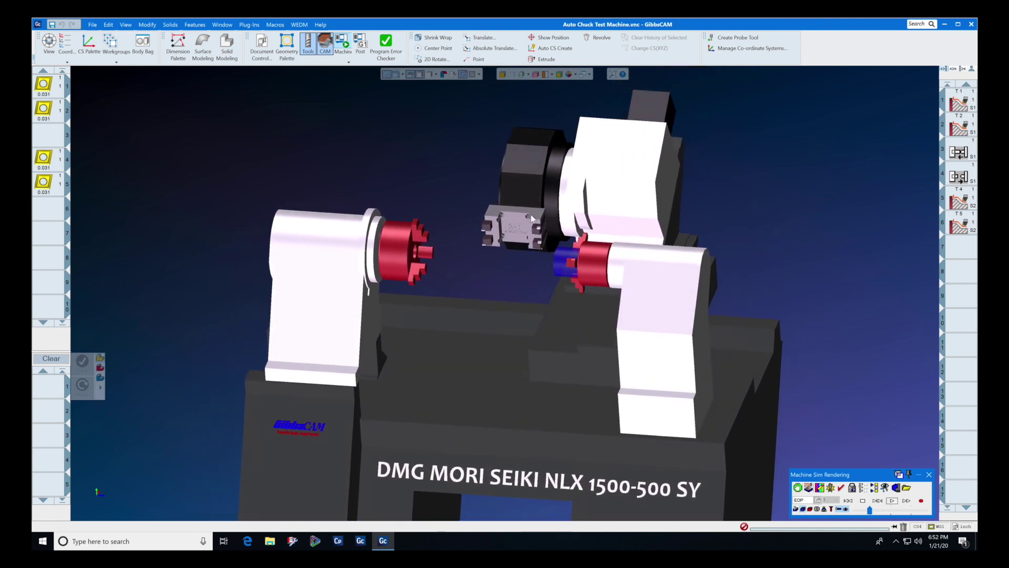
{"action": "middle_click_drag", "start_coordinate": [532, 218], "coordinate": [524, 231]}
{"action": "scroll", "coordinate": [524, 231], "scroll_direction": "up", "scroll_amount": 3}
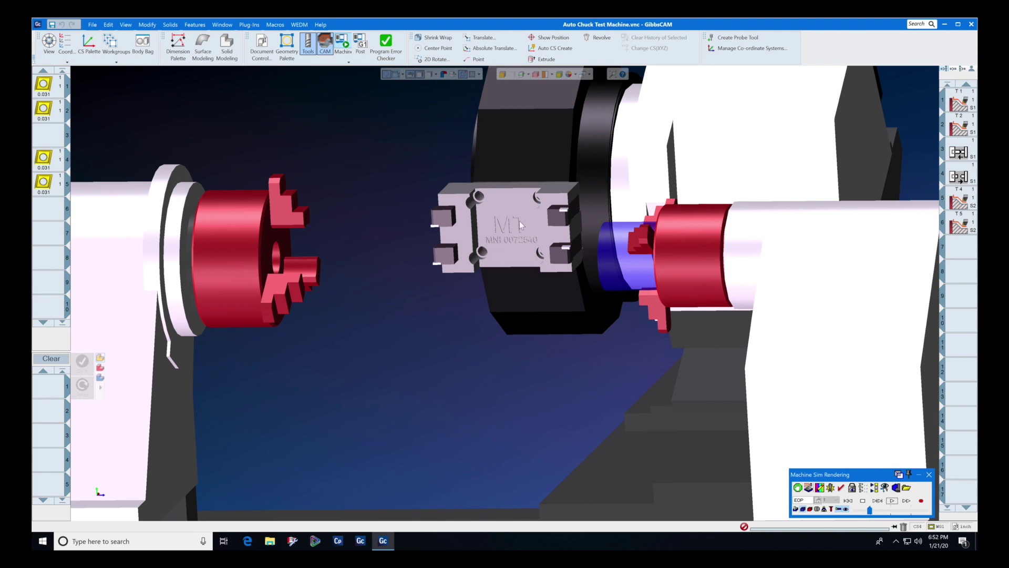
{"action": "middle_click_drag", "start_coordinate": [520, 220], "coordinate": [559, 298]}
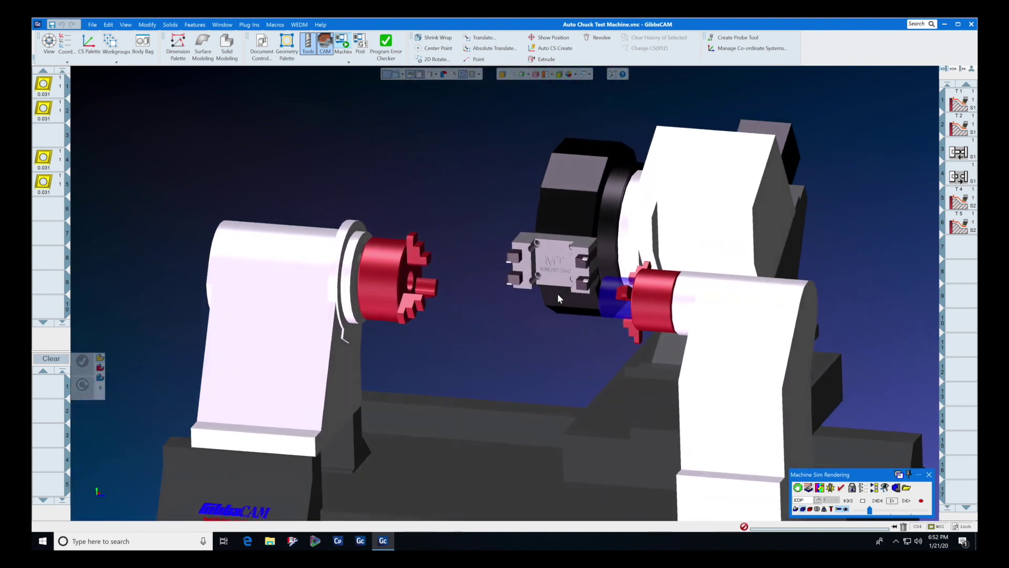
{"action": "scroll", "coordinate": [557, 292], "scroll_direction": "up", "scroll_amount": 4}
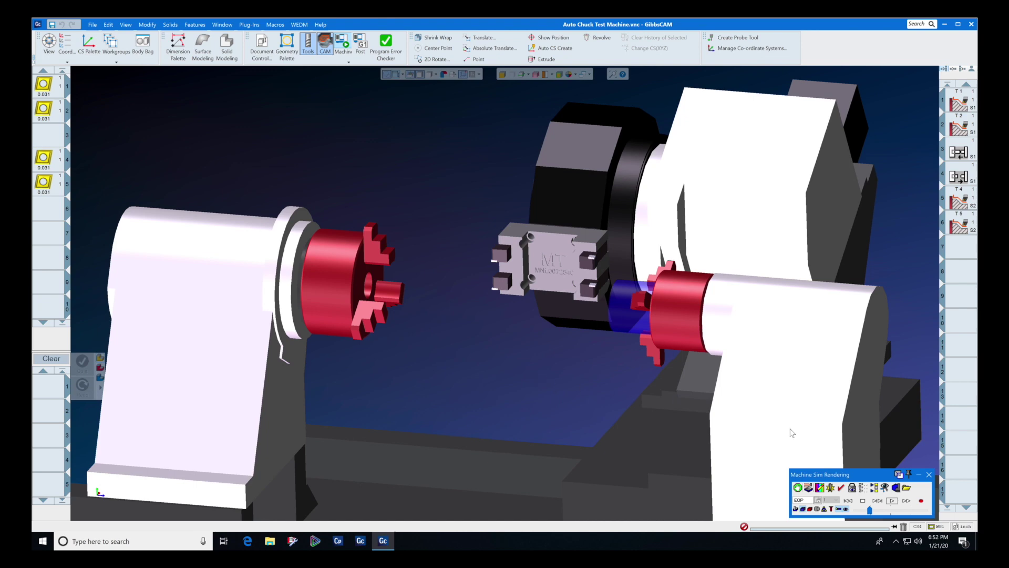
{"action": "left_click", "coordinate": [848, 501]}
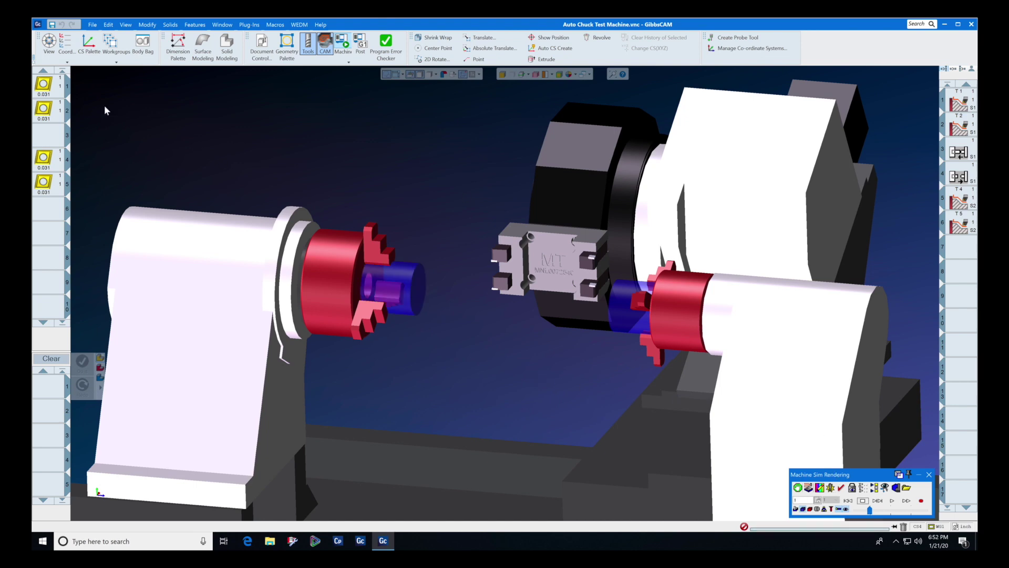
Step: Open Turning Tool #1 and its Tool Setup Data for the MS NLX Quad Turning Holder
{"action": "mouse_move", "coordinate": [55, 91]}
{"action": "double_click", "coordinate": [44, 85]}
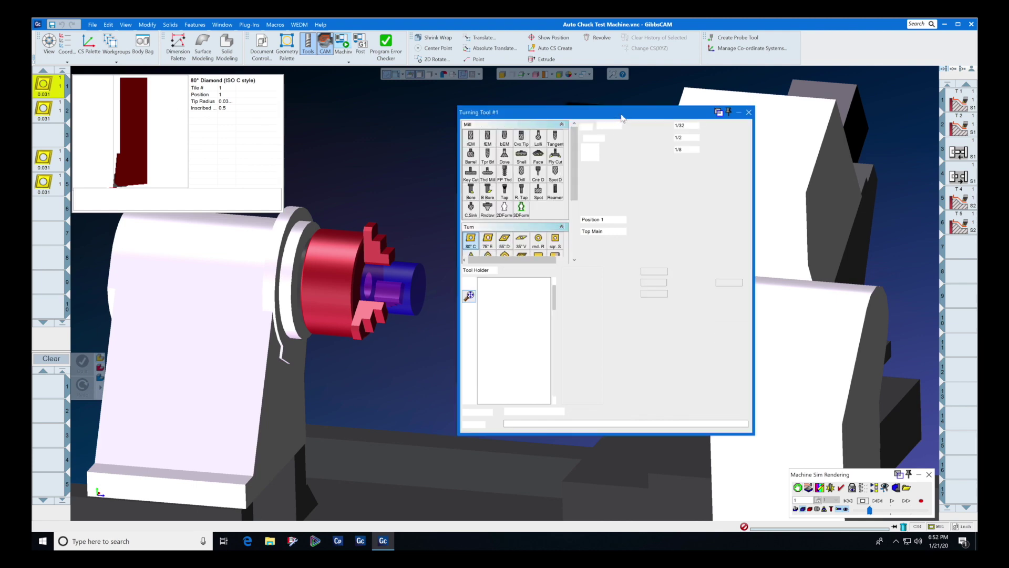
{"action": "left_click_drag", "start_coordinate": [632, 114], "coordinate": [755, 146]}
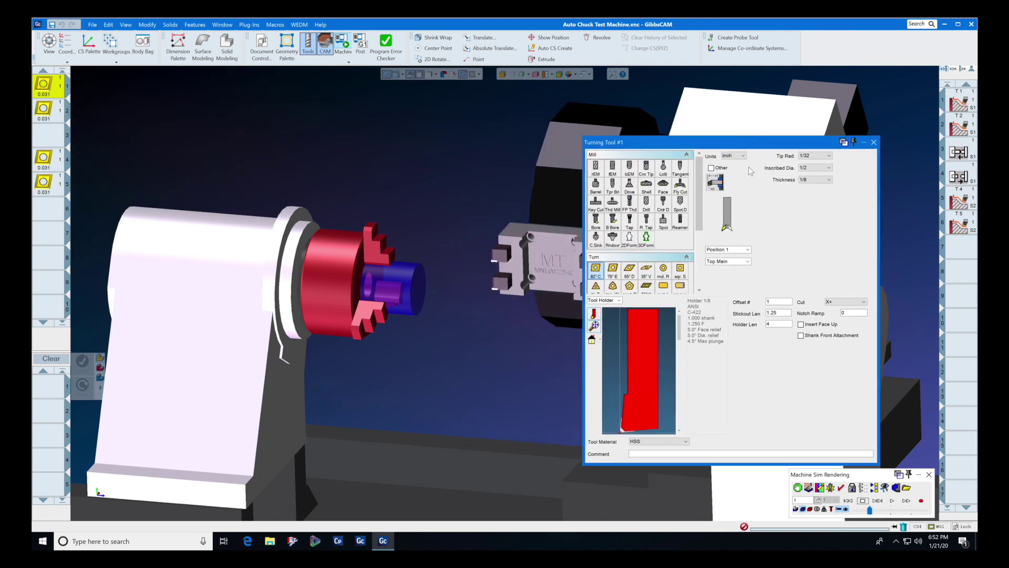
{"action": "left_click", "coordinate": [715, 182]}
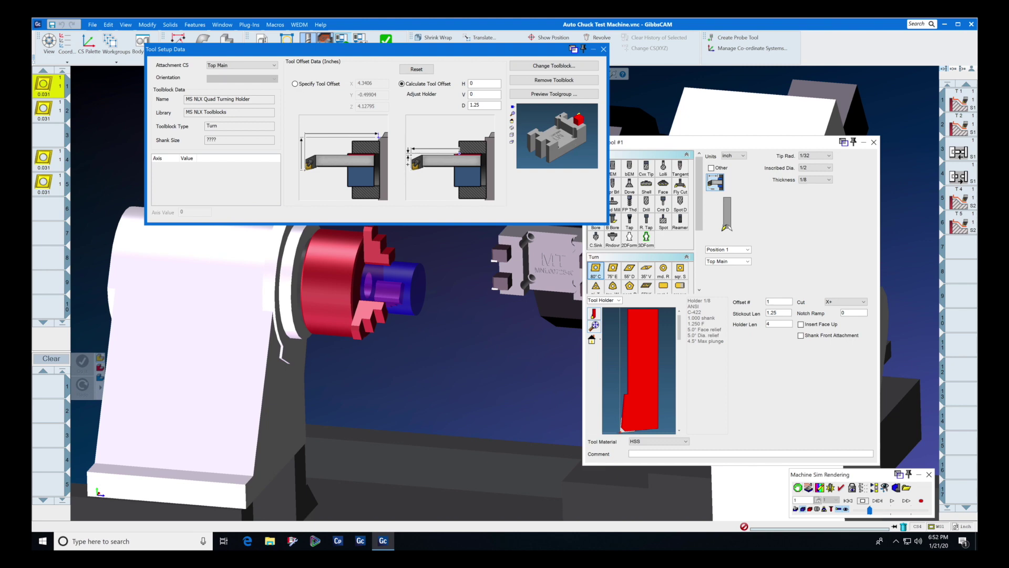
Step: Attach Turning Tool #1's quad holder to Bottom Main, preview the tool group, and close the setup
{"action": "left_click", "coordinate": [561, 66]}
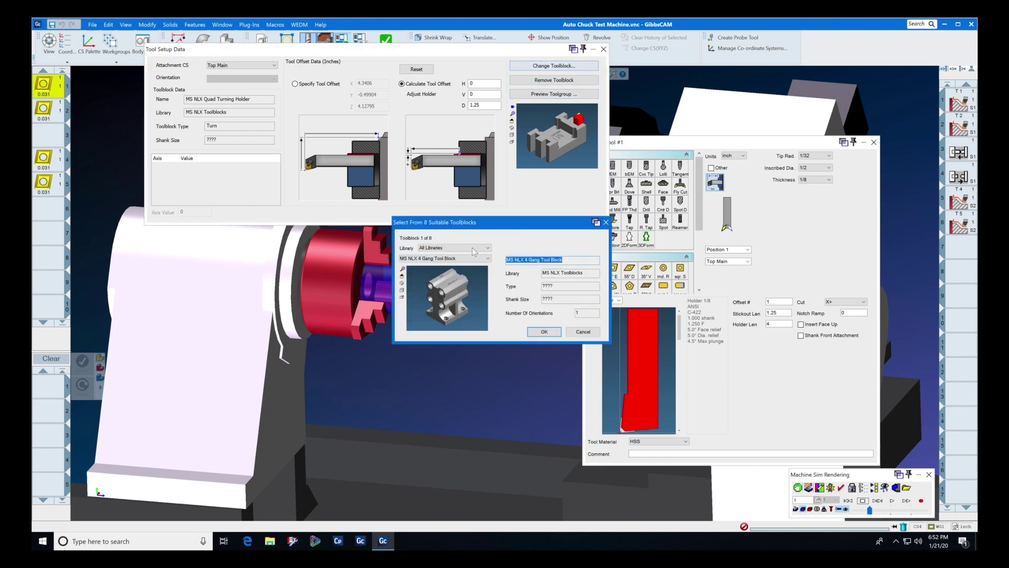
{"action": "left_click", "coordinate": [596, 337]}
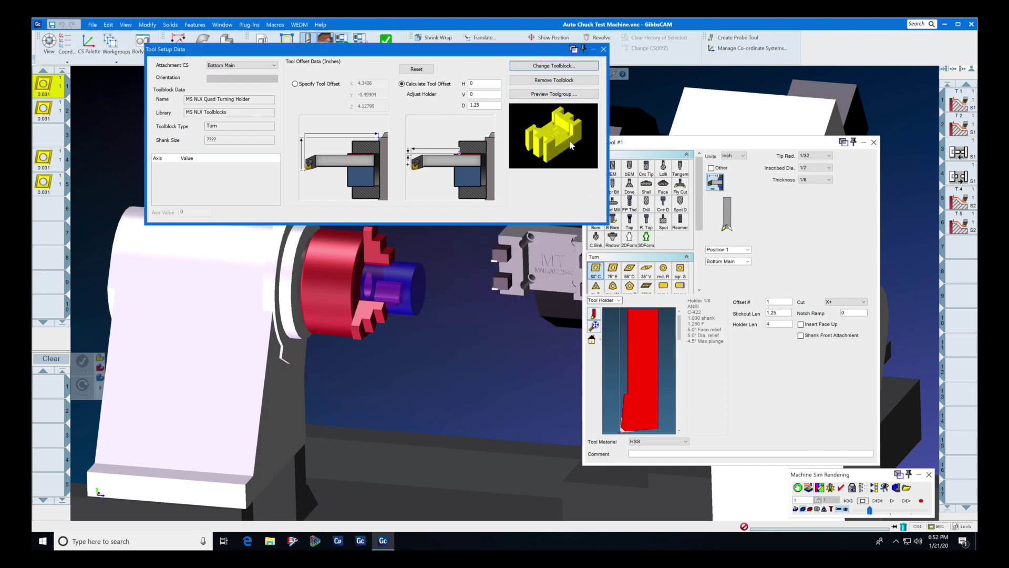
{"action": "left_click", "coordinate": [275, 65]}
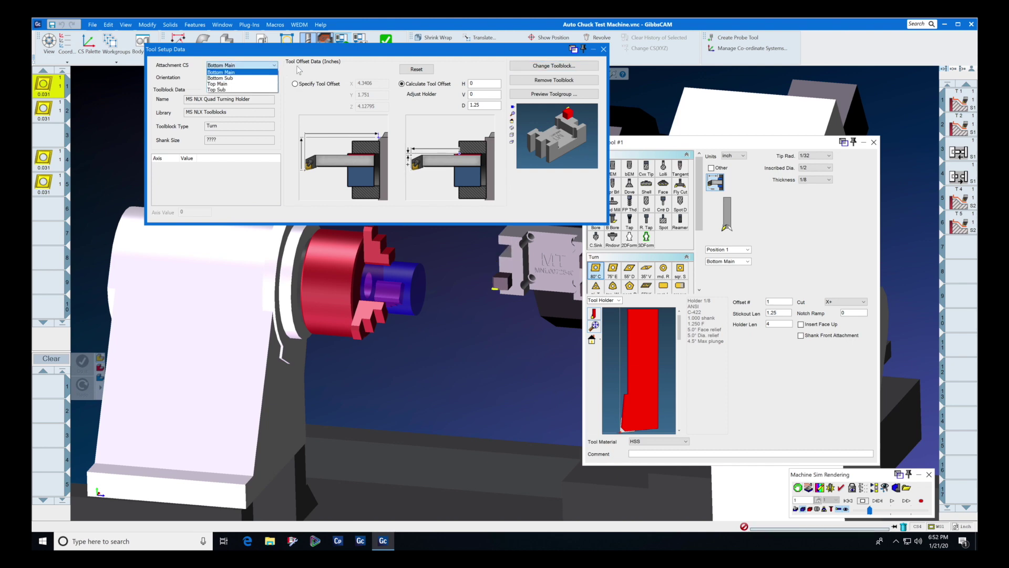
{"action": "left_click", "coordinate": [299, 70]}
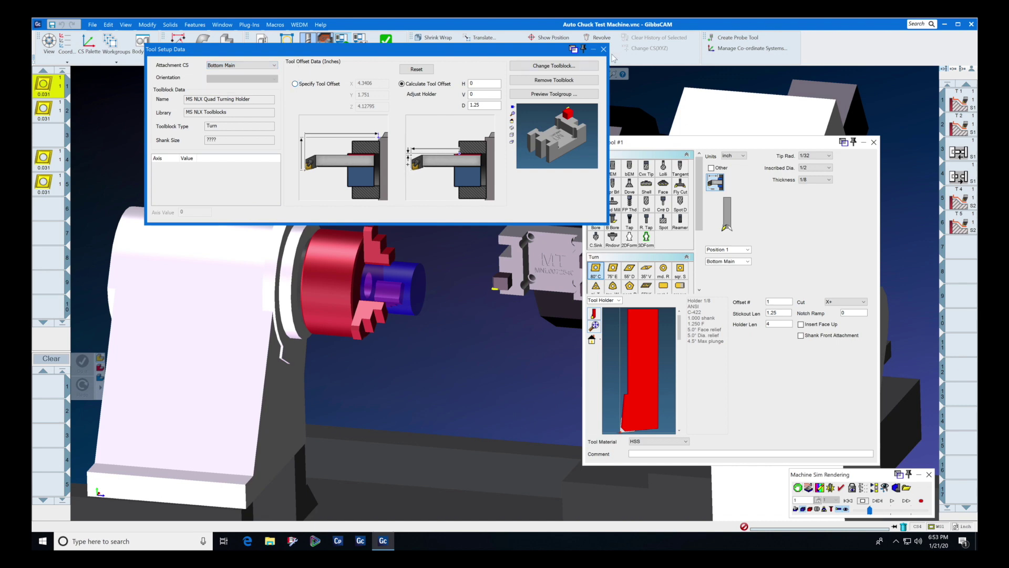
{"action": "left_click", "coordinate": [585, 97]}
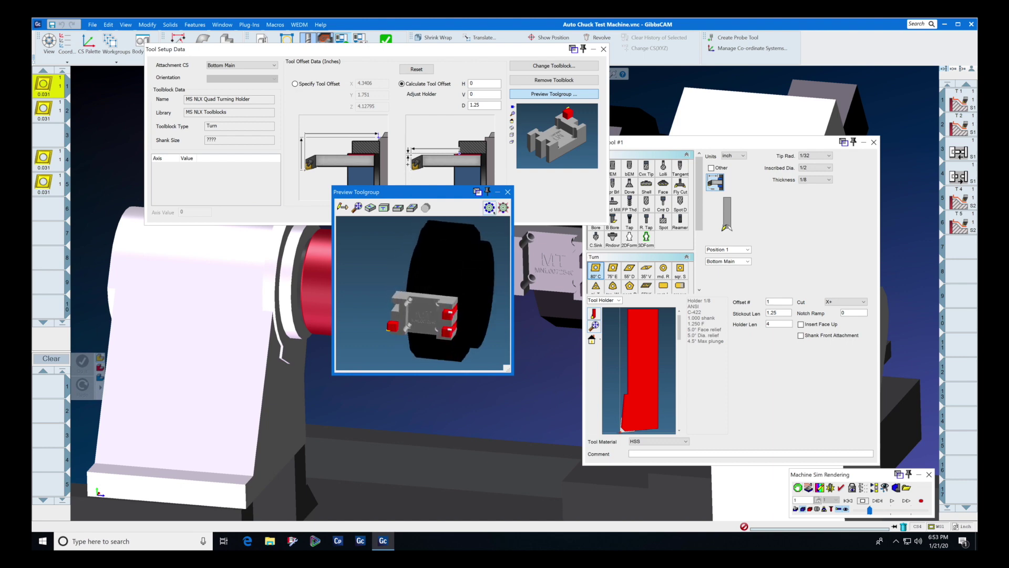
{"action": "left_click", "coordinate": [508, 193]}
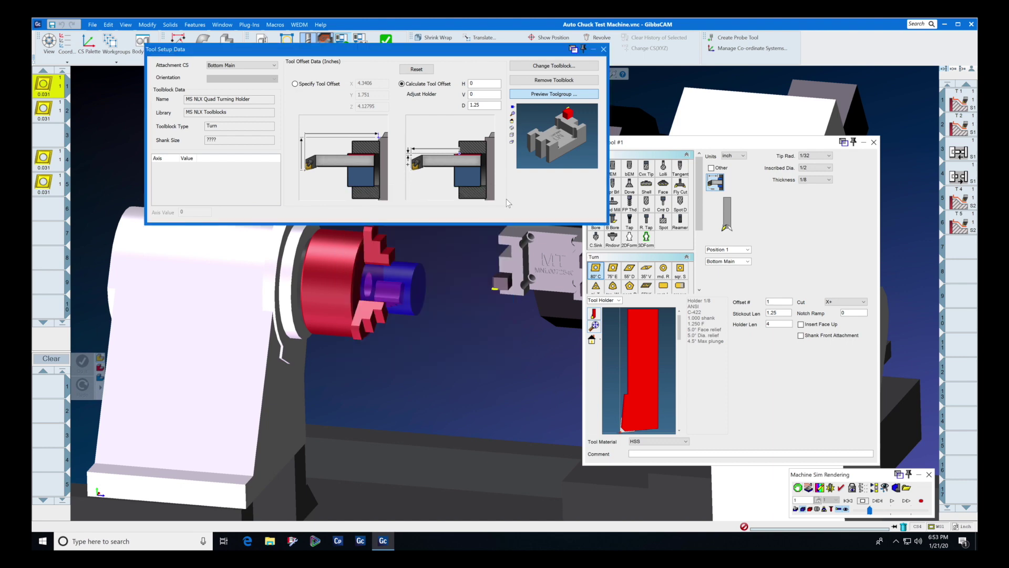
{"action": "left_click", "coordinate": [603, 48]}
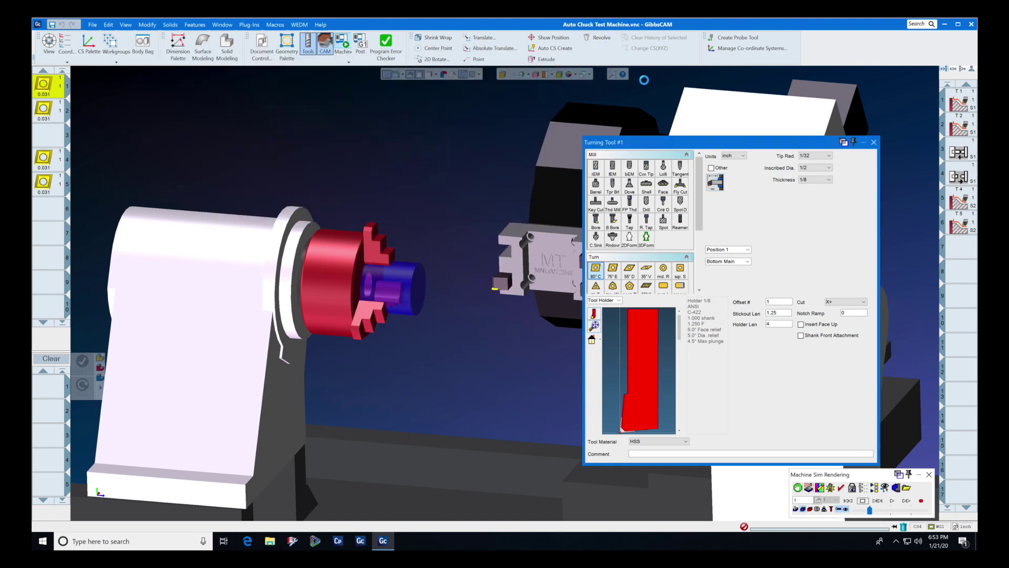
Step: Reopen Turning Tool #1, change its position to Top Main, and close the dialog
{"action": "left_click", "coordinate": [874, 142]}
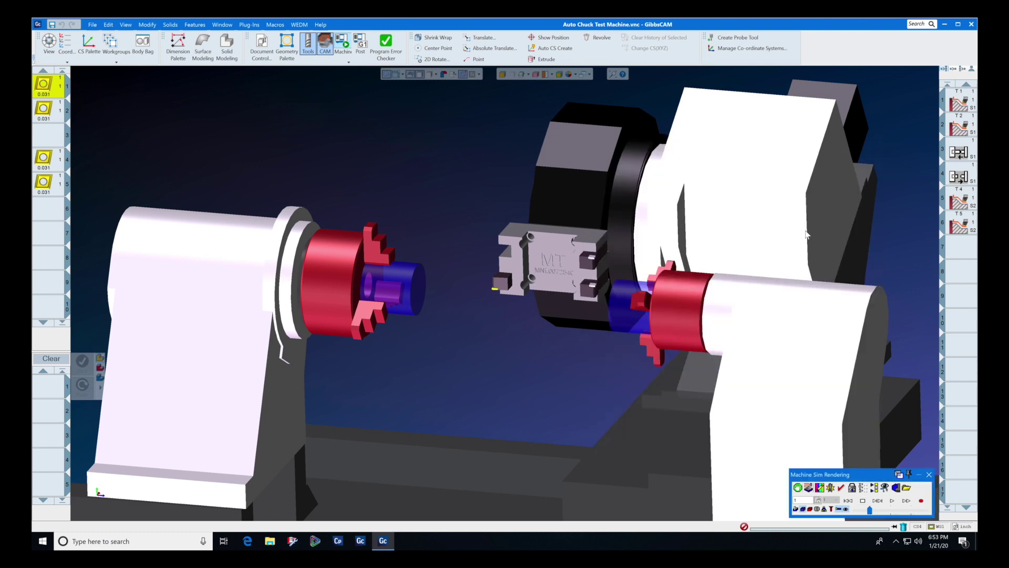
{"action": "double_click", "coordinate": [43, 87]}
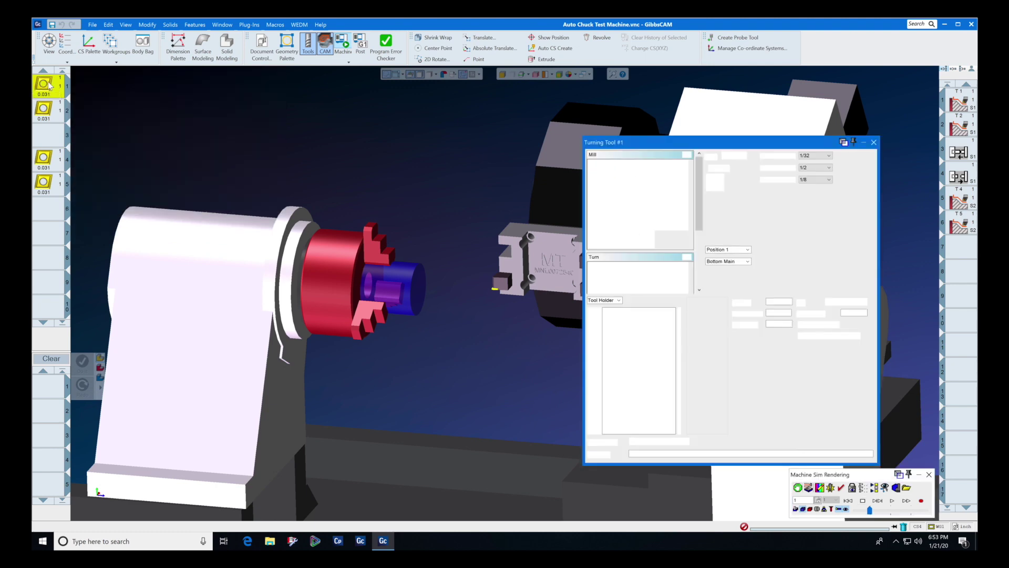
{"action": "left_click", "coordinate": [748, 261]}
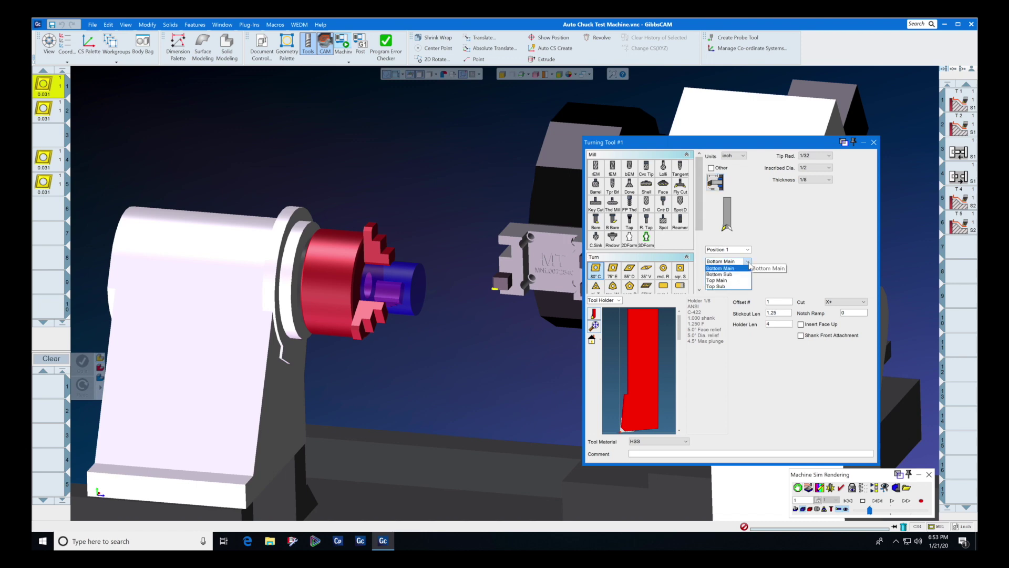
{"action": "left_click", "coordinate": [746, 280]}
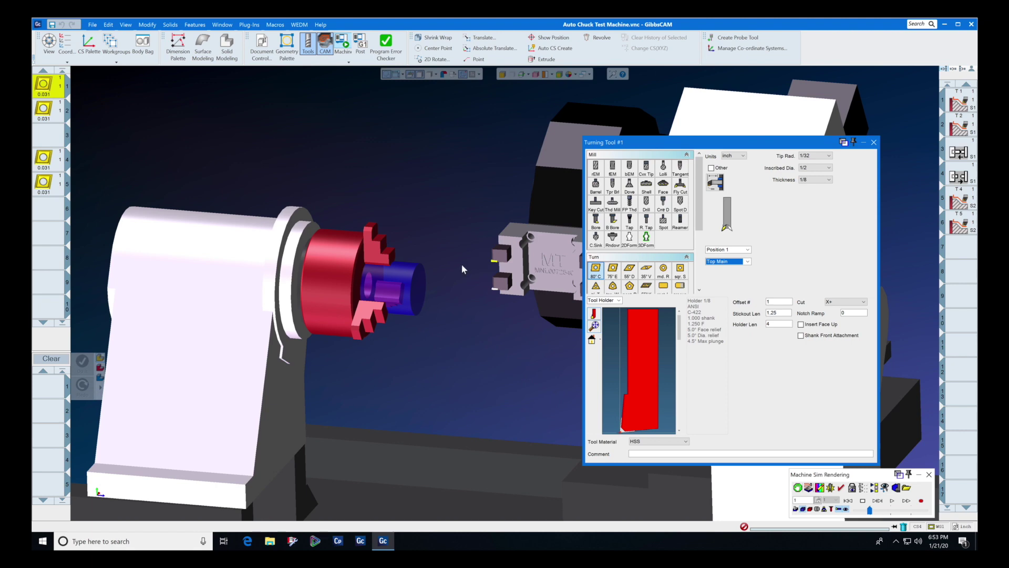
{"action": "left_click", "coordinate": [873, 142]}
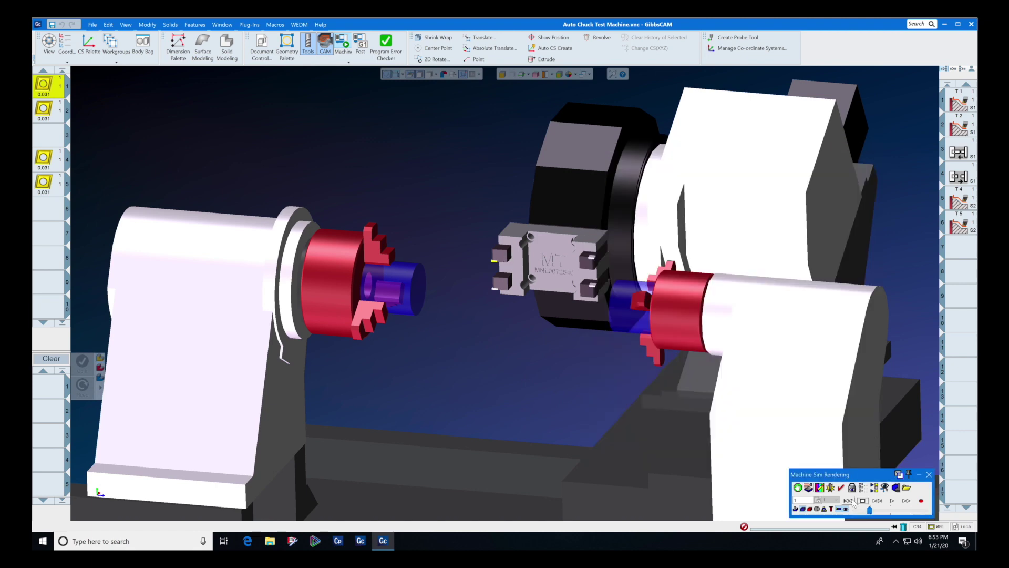
Step: Run the machine simulation, close Document Control, and zoom out with a tilted view
{"action": "left_click", "coordinate": [893, 503]}
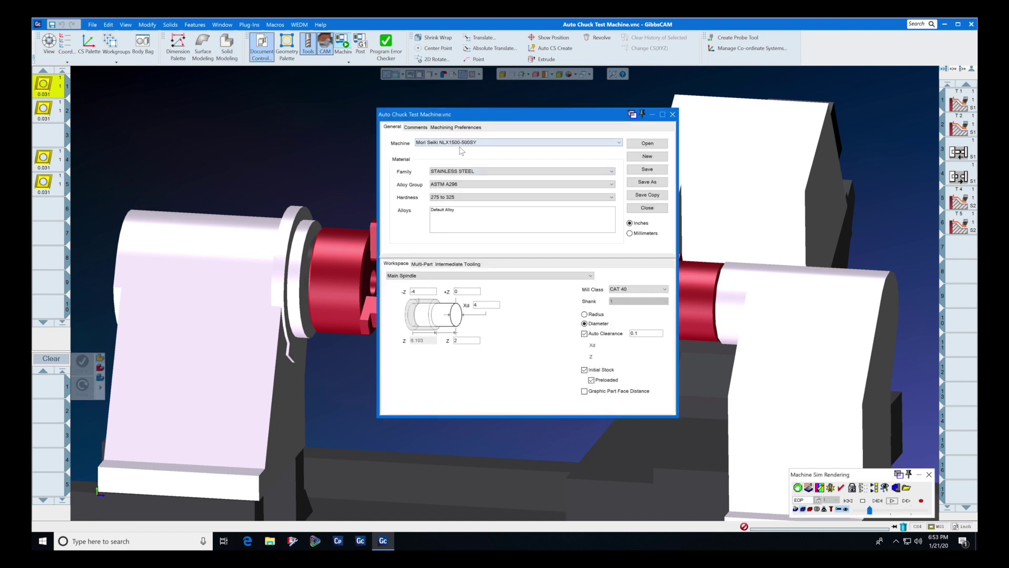
{"action": "left_click", "coordinate": [673, 114]}
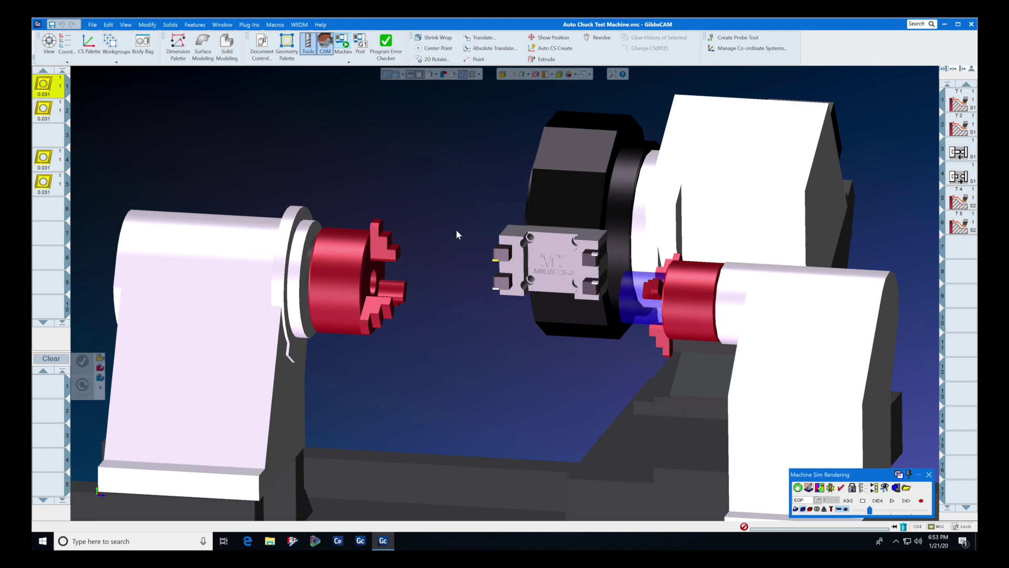
{"action": "scroll", "coordinate": [413, 219], "scroll_direction": "down", "scroll_amount": 3}
{"action": "middle_click_drag", "start_coordinate": [449, 213], "coordinate": [452, 287]}
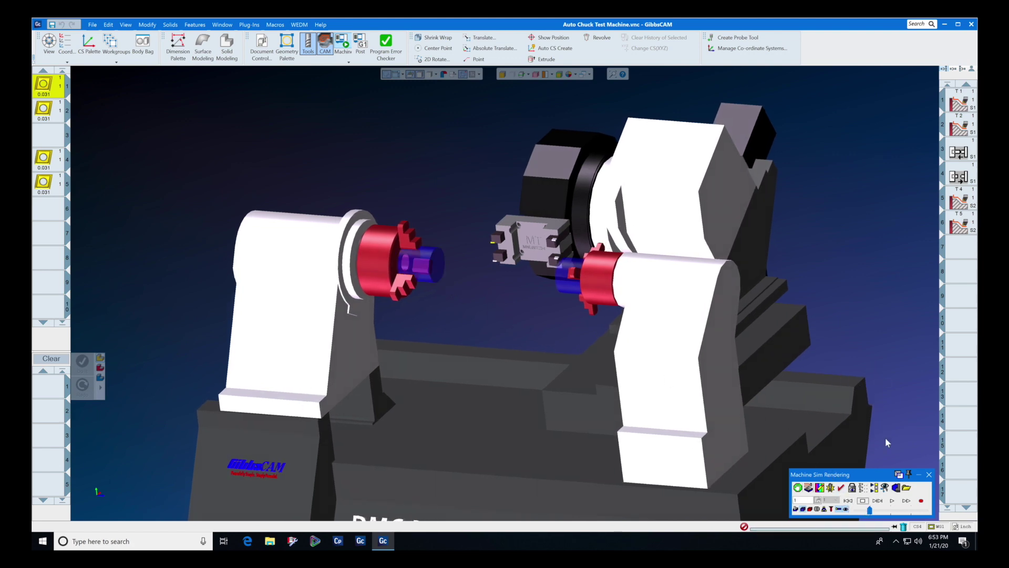
Step: Replay and rewind the simulation so stock reloads, then open Document Control's machine and stock settings
{"action": "left_click", "coordinate": [892, 501]}
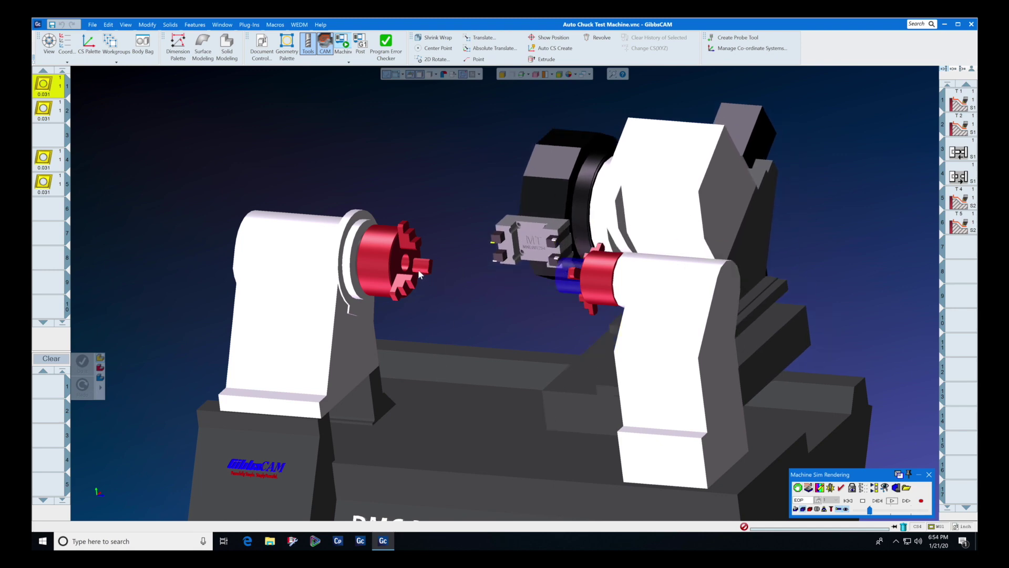
{"action": "left_click", "coordinate": [848, 501]}
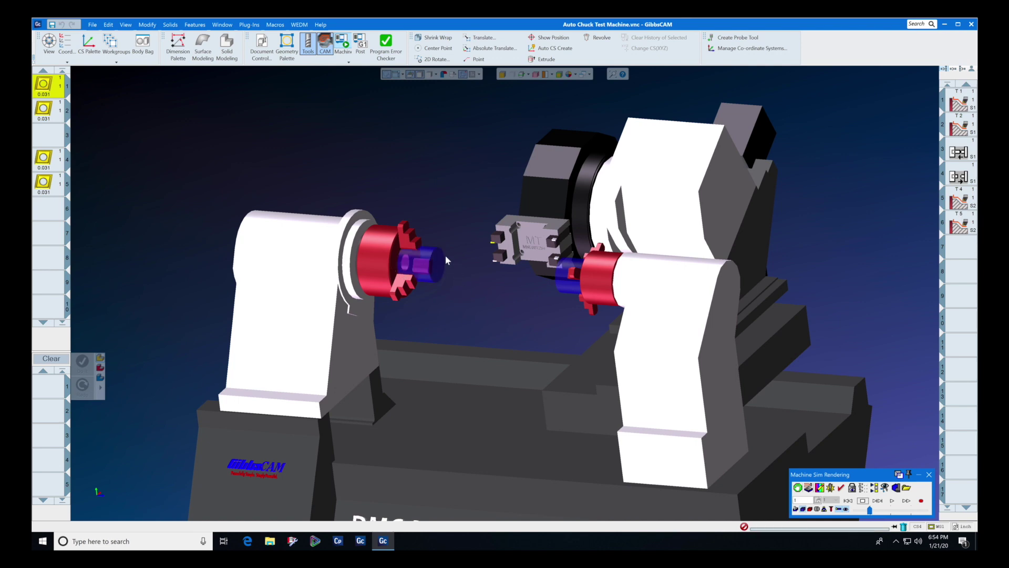
{"action": "scroll", "coordinate": [392, 261], "scroll_direction": "up", "scroll_amount": 5}
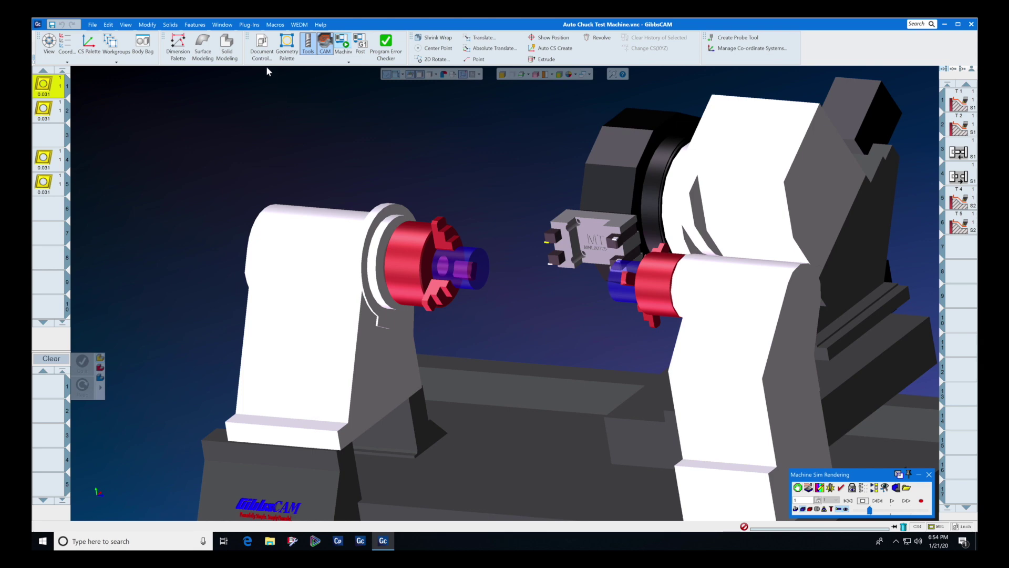
{"action": "left_click", "coordinate": [262, 45]}
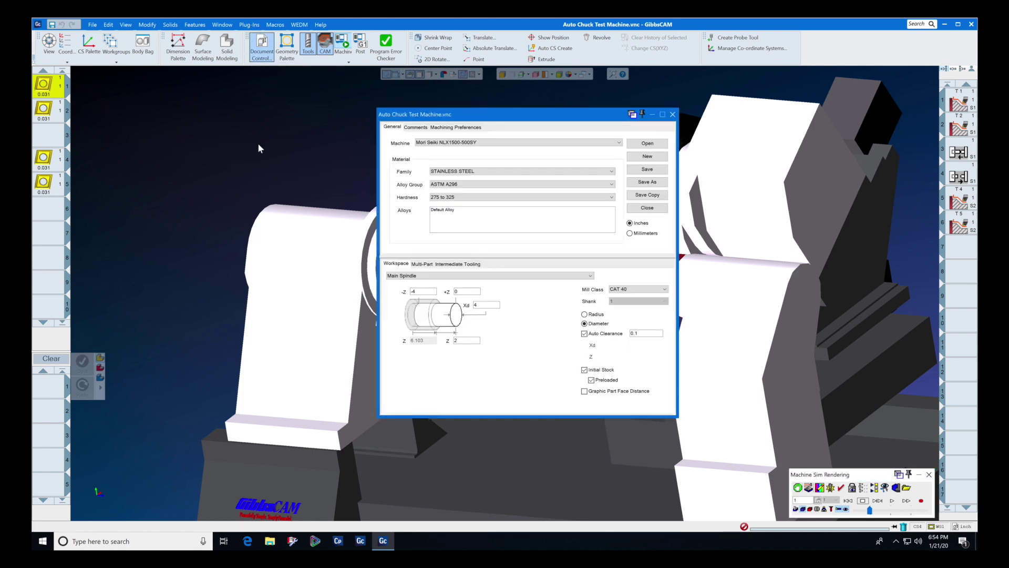
Step: Swap the Main Spindle fixture for Camco_Auto_Chuck_Eight under Intermediate Tooling and close Document Control
{"action": "left_click", "coordinate": [468, 265]}
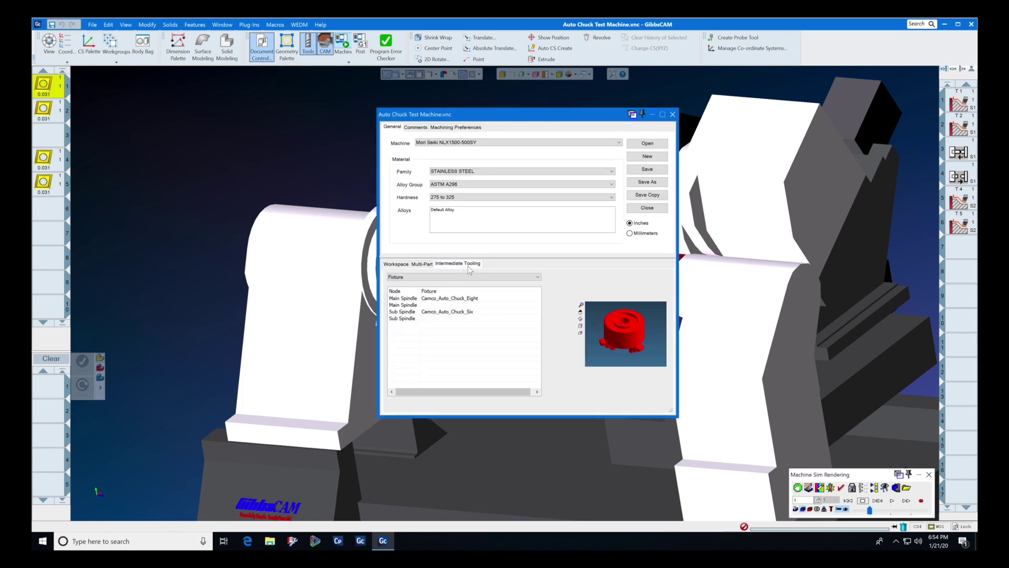
{"action": "right_click", "coordinate": [480, 298]}
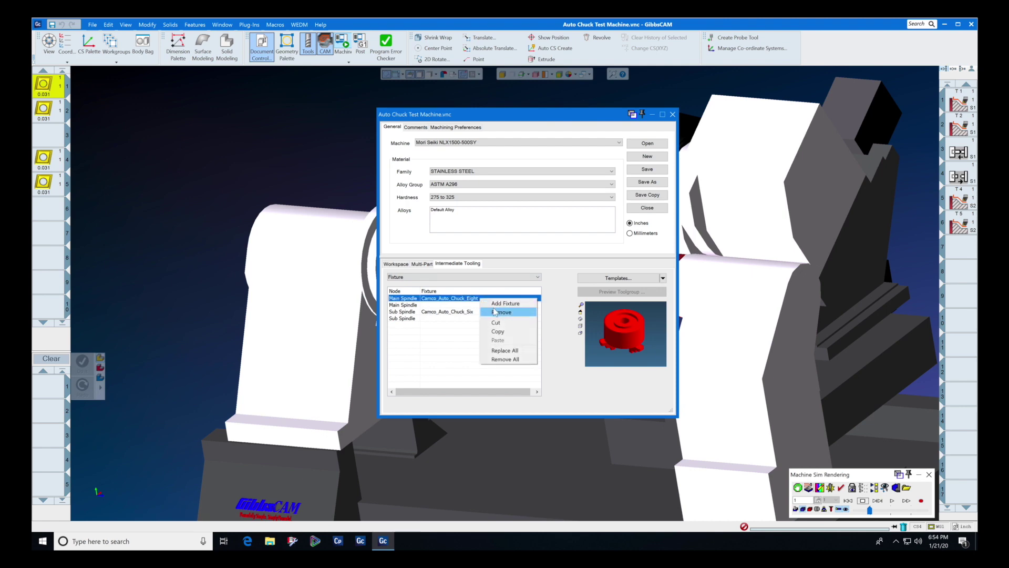
{"action": "left_click", "coordinate": [494, 313]}
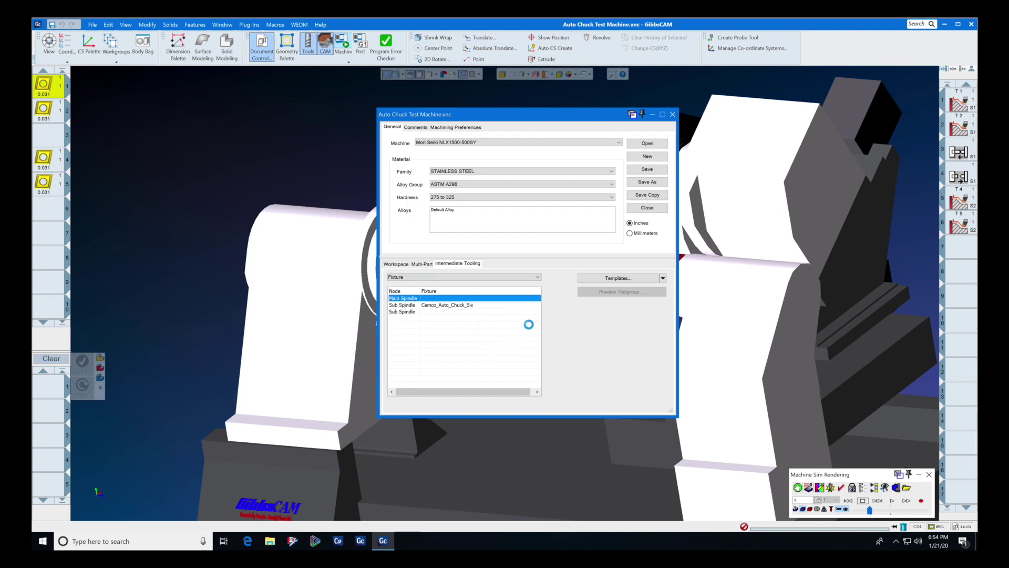
{"action": "double_click", "coordinate": [444, 297]}
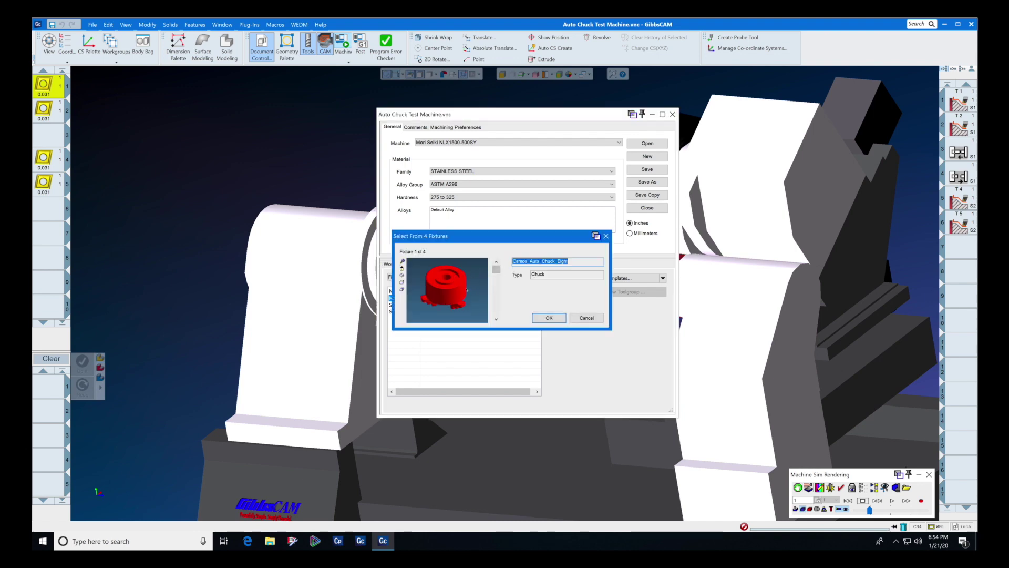
{"action": "left_click", "coordinate": [548, 318]}
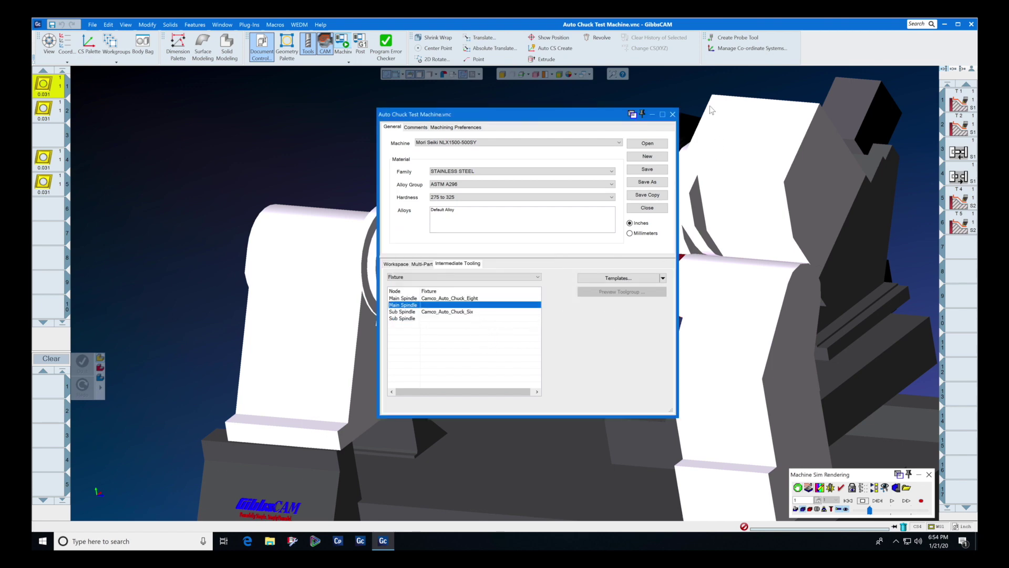
{"action": "left_click", "coordinate": [672, 114]}
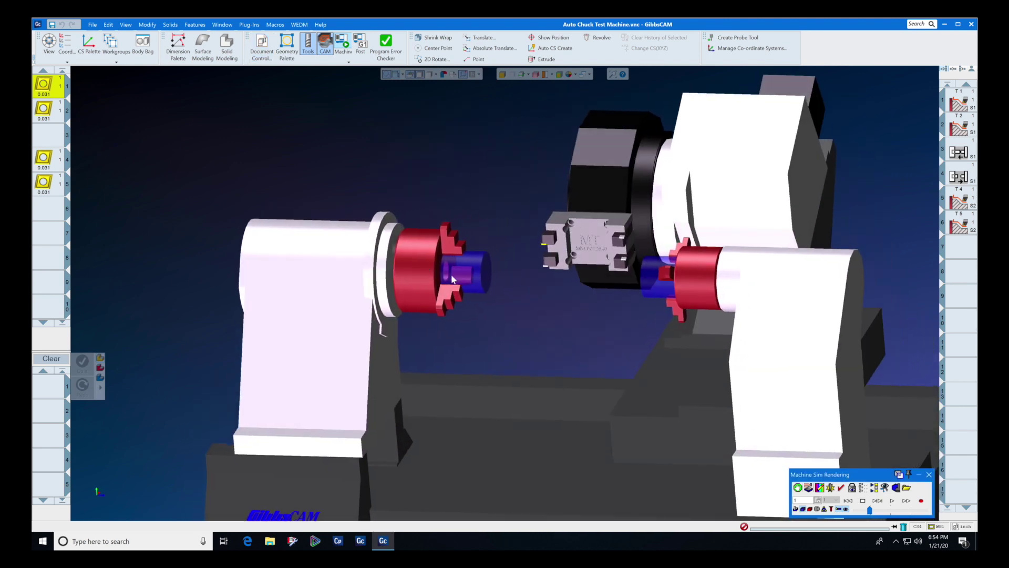
Step: Set the stock diameter Xd to 2 inches, checking it in the left chuck, and close Document Control
{"action": "middle_click_drag", "start_coordinate": [452, 278], "coordinate": [475, 258]}
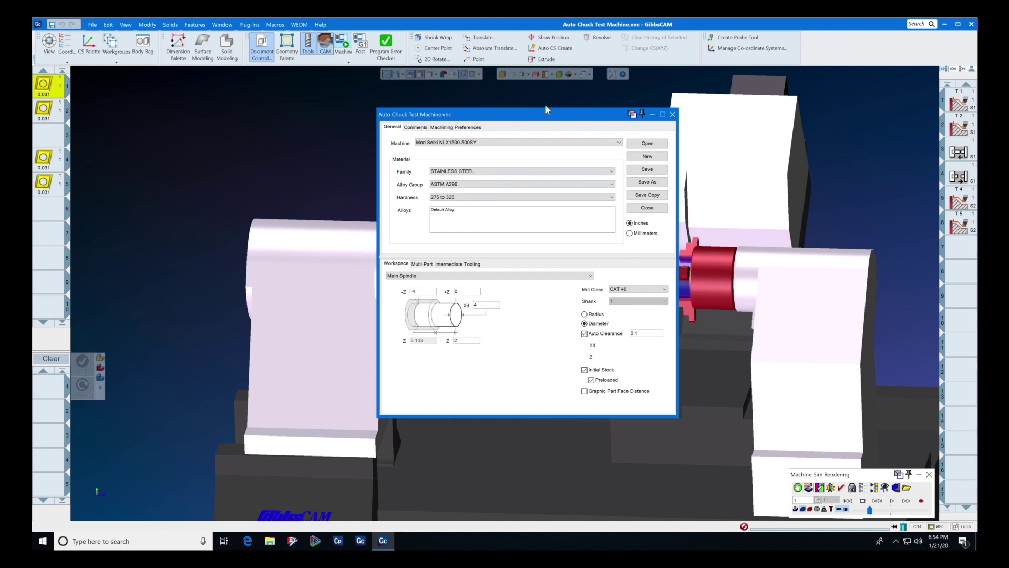
{"action": "left_click_drag", "start_coordinate": [558, 117], "coordinate": [676, 114]}
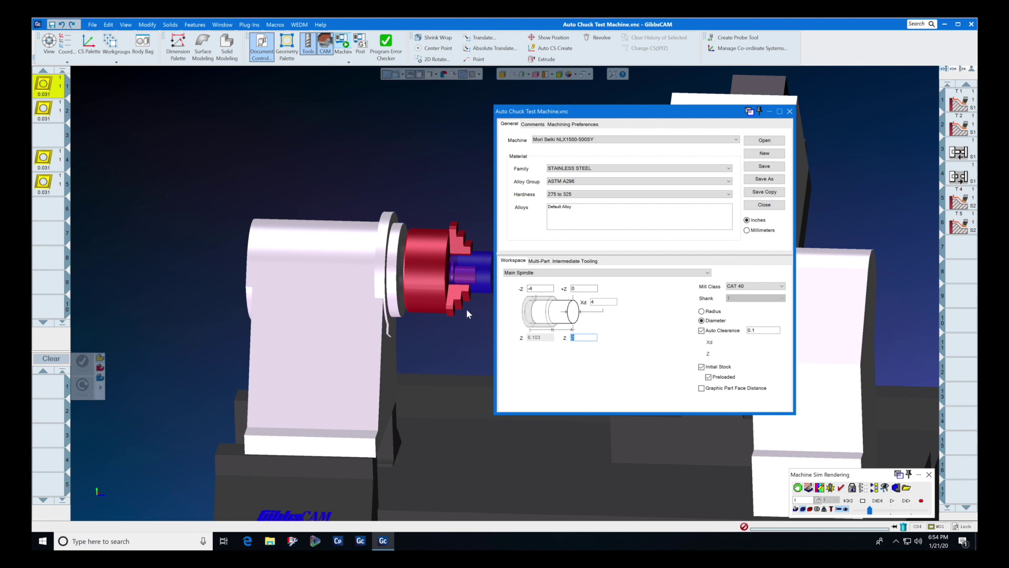
{"action": "middle_click_drag", "start_coordinate": [464, 310], "coordinate": [430, 251]}
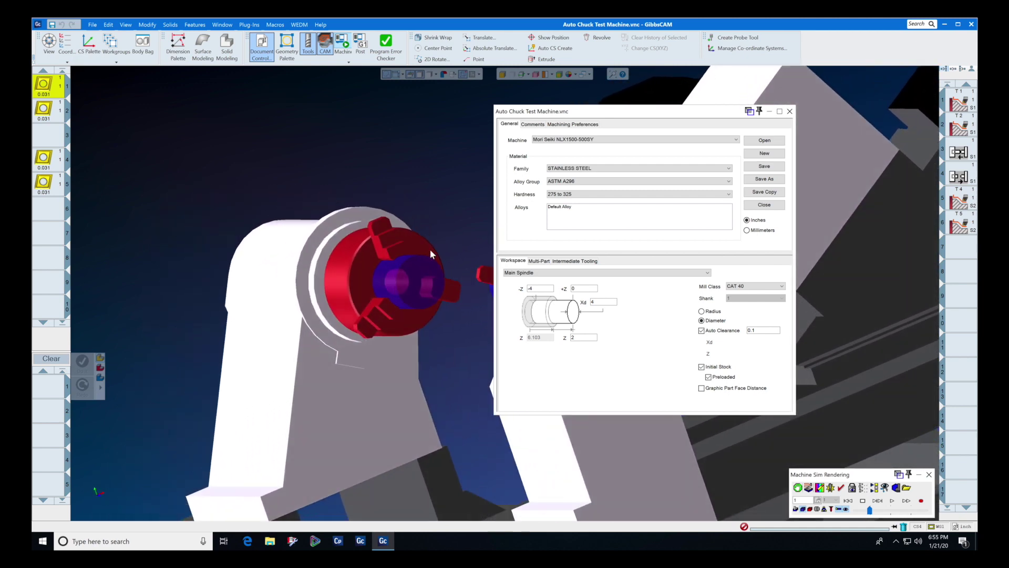
{"action": "key", "text": "Home"}
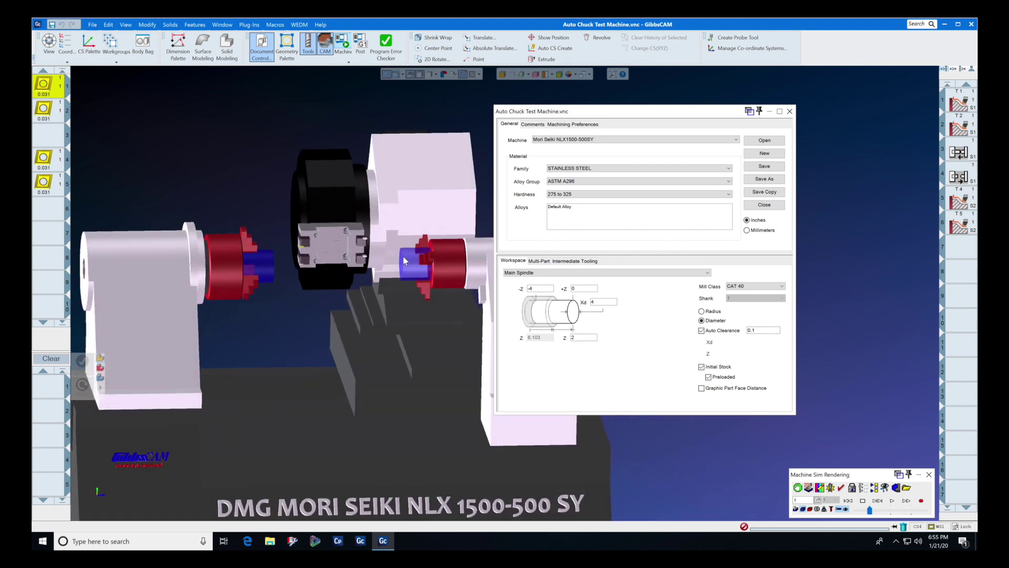
{"action": "middle_click_drag", "start_coordinate": [403, 256], "coordinate": [292, 245]}
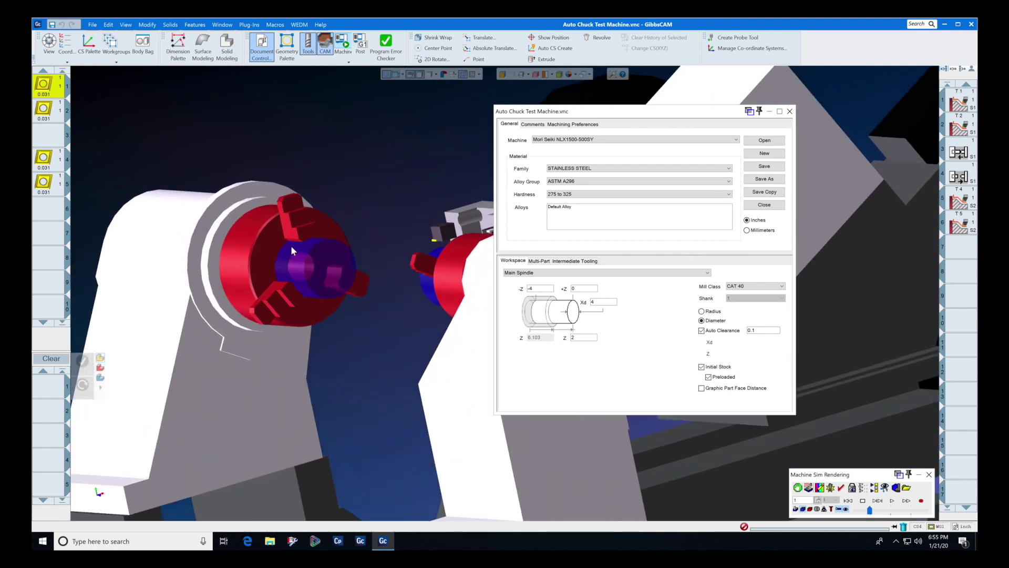
{"action": "double_click", "coordinate": [614, 303]}
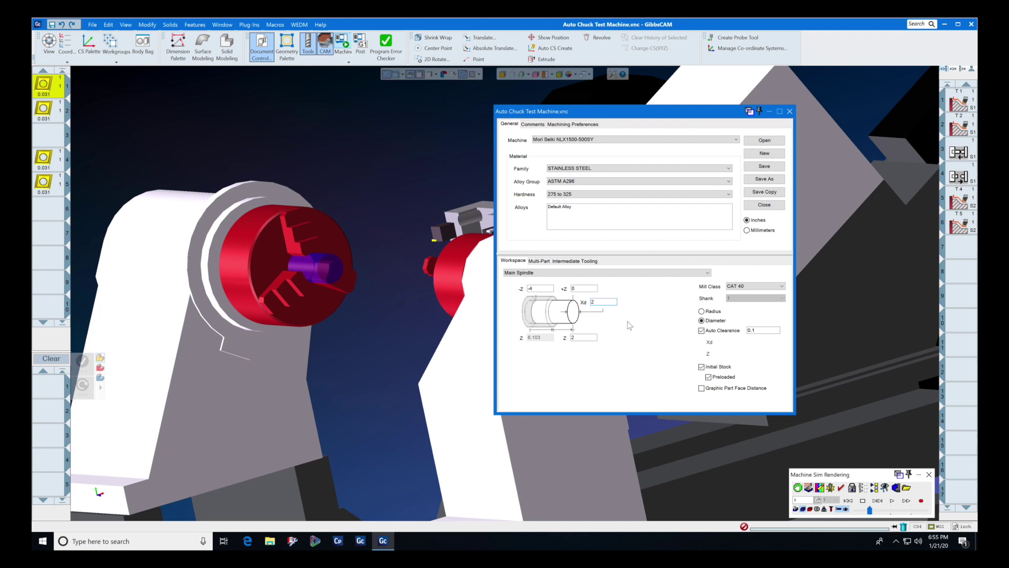
{"action": "left_click", "coordinate": [377, 279]}
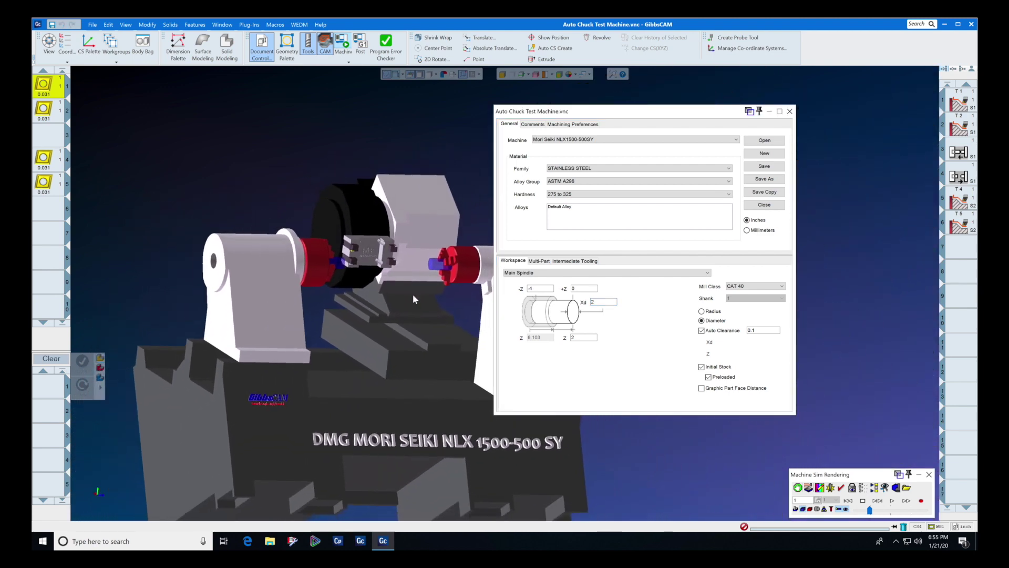
{"action": "left_click", "coordinate": [789, 111]}
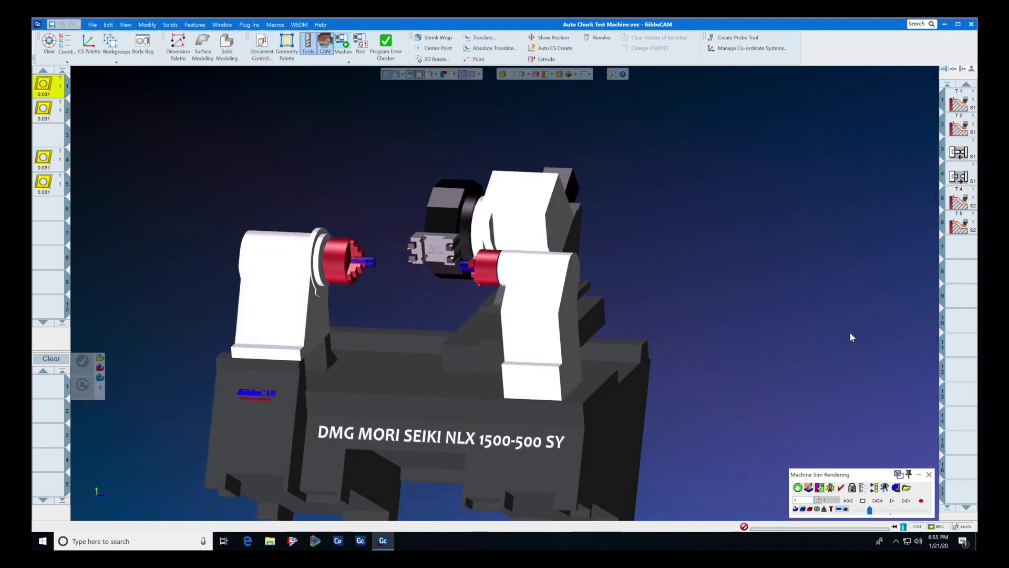
Step: Close Machine Sim Rendering and switch to the macOS desktop
{"action": "left_click", "coordinate": [930, 475]}
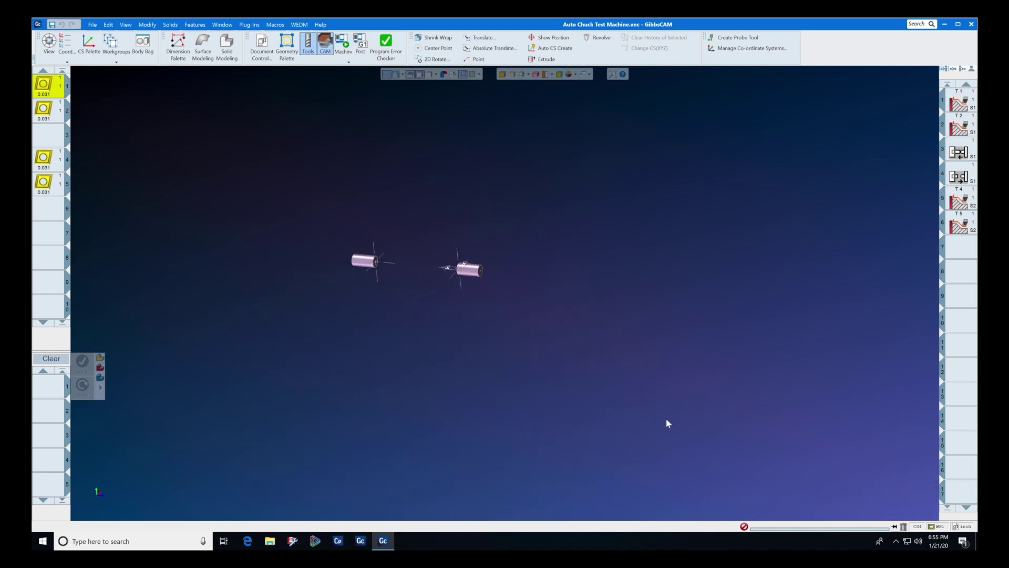
{"action": "key", "text": "ctrl+Up"}
{"action": "left_click", "coordinate": [583, 387]}
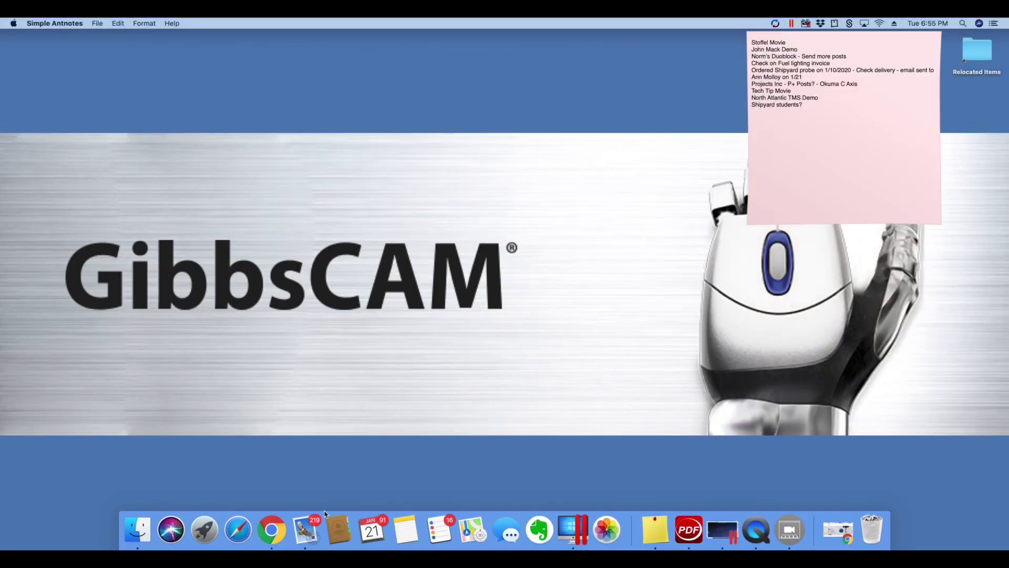
Step: Launch Chrome from the Dock to load the CAMCO homepage at camco-ne.com
{"action": "left_click", "coordinate": [273, 531]}
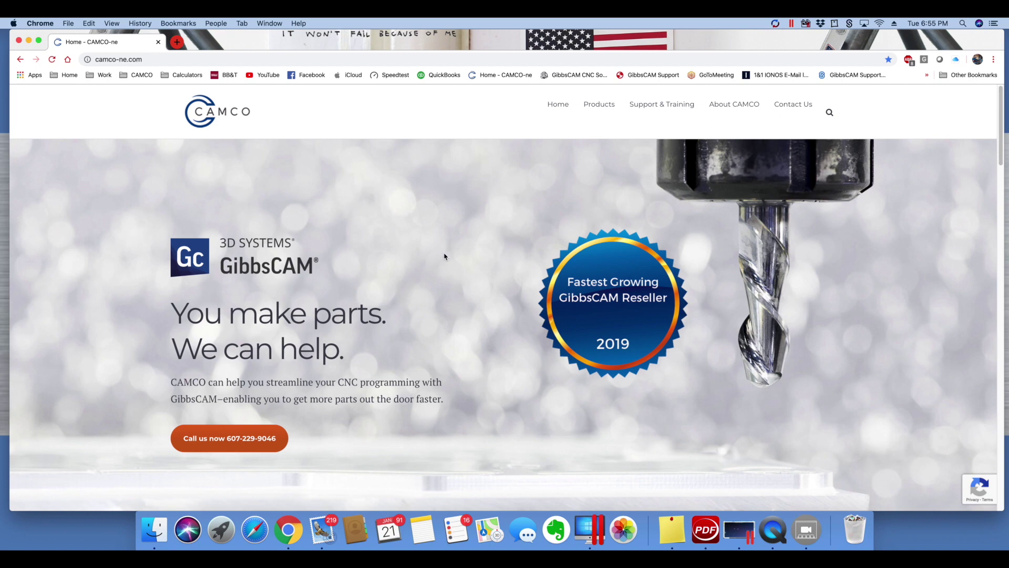